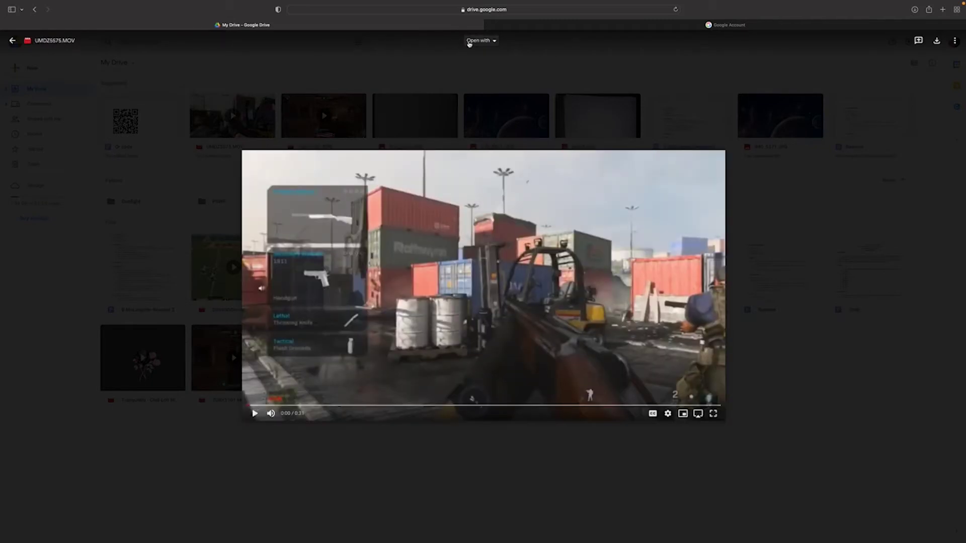
From the UMDZ5575.MOV preview, use Open with to reach Connect more apps.
{"action": "left_click", "coordinate": [469, 41]}
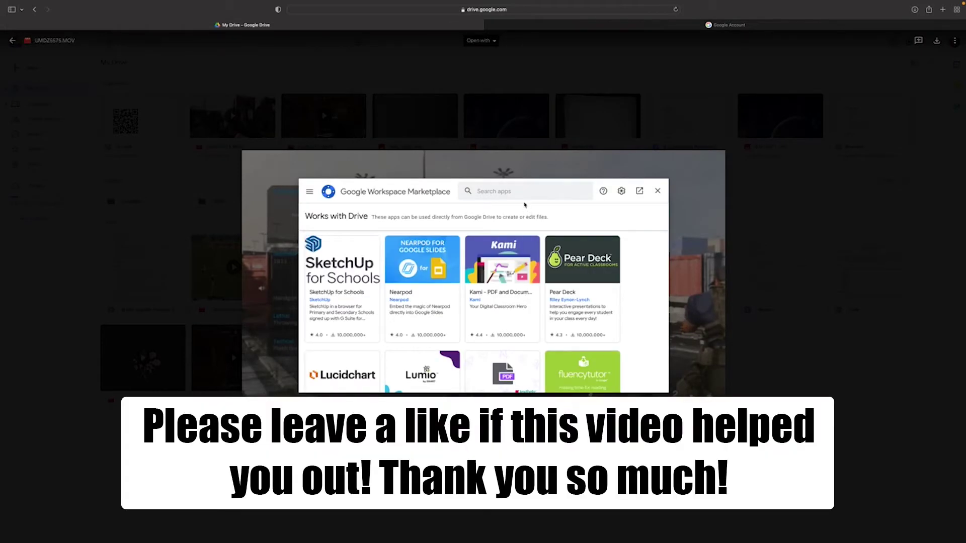
Search the marketplace for 'youtub', open YouTube Uploader for Dropbox, Drive and install it.
{"action": "left_click", "coordinate": [517, 195]}
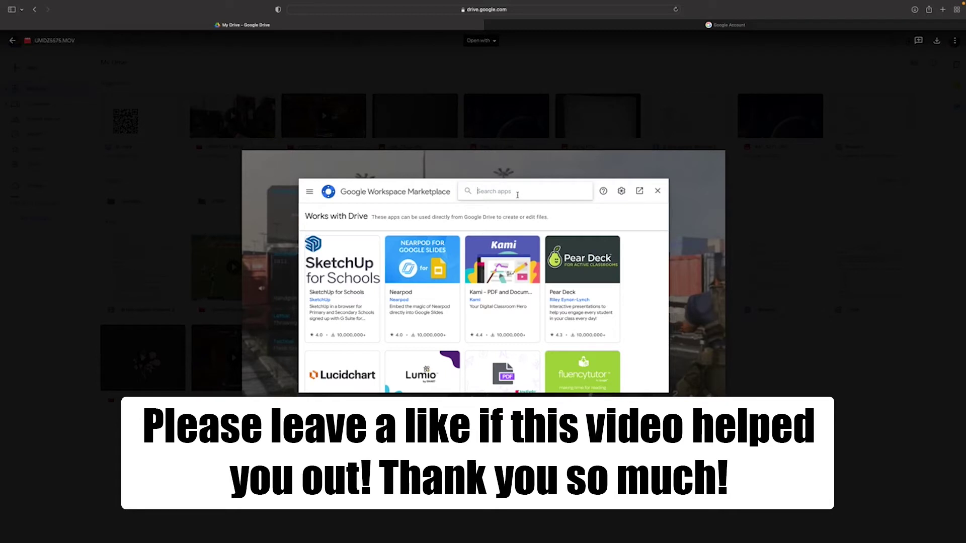
{"action": "type", "text": "yout"}
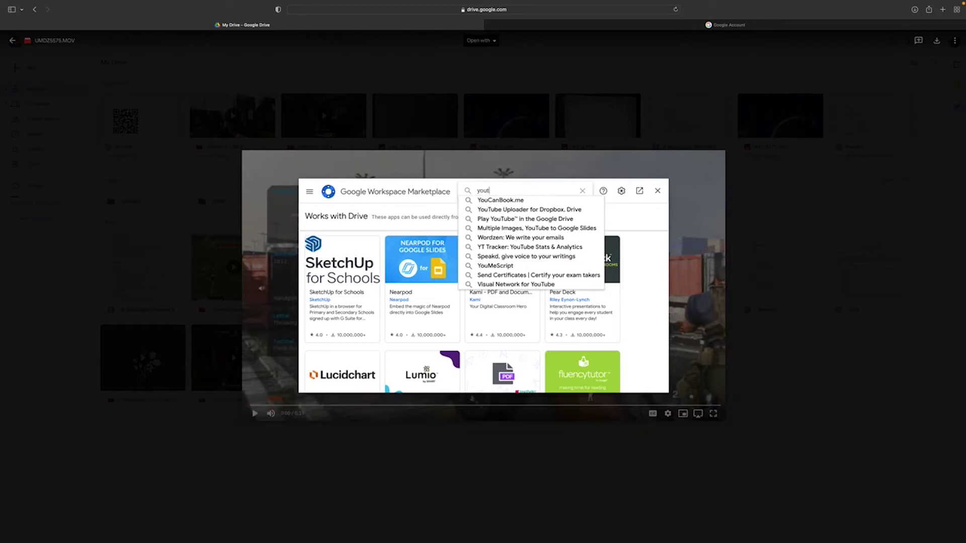
{"action": "type", "text": "ub"}
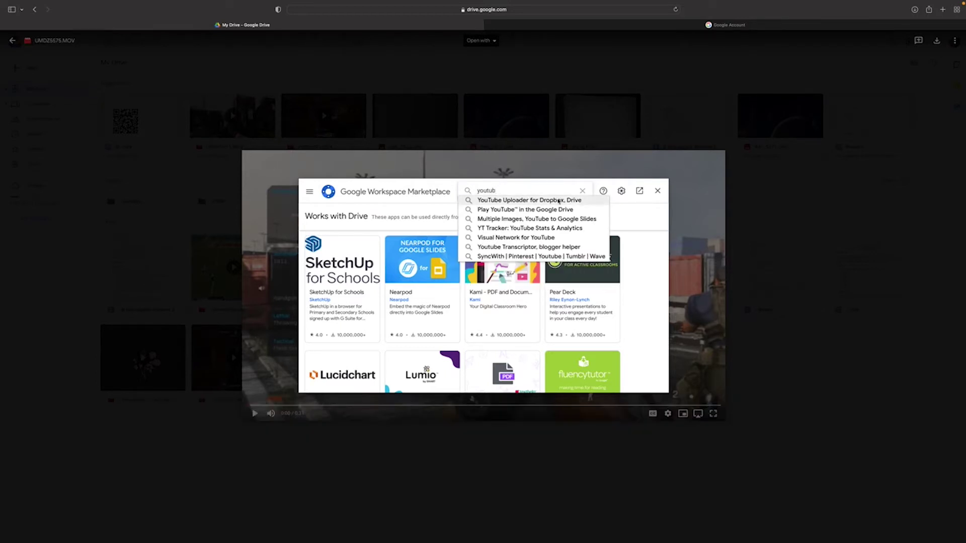
{"action": "left_click", "coordinate": [559, 201]}
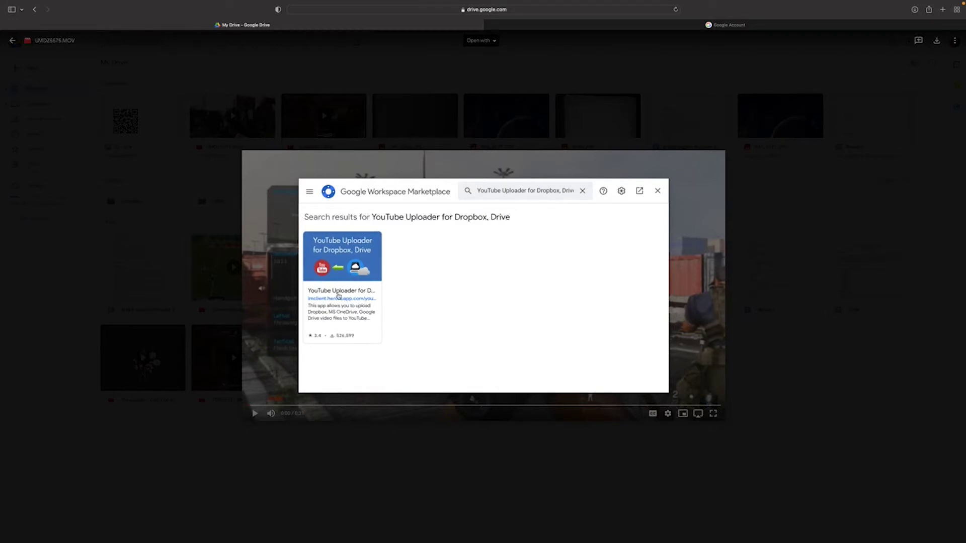
{"action": "left_click", "coordinate": [339, 297]}
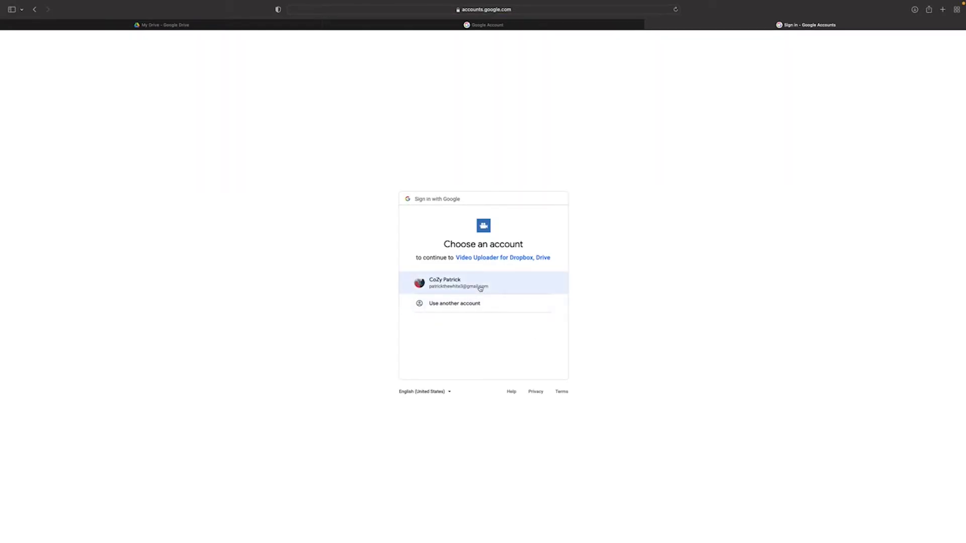
Sign in with the existing account and grant 'Manage your YouTube account' permission.
{"action": "left_click", "coordinate": [479, 288]}
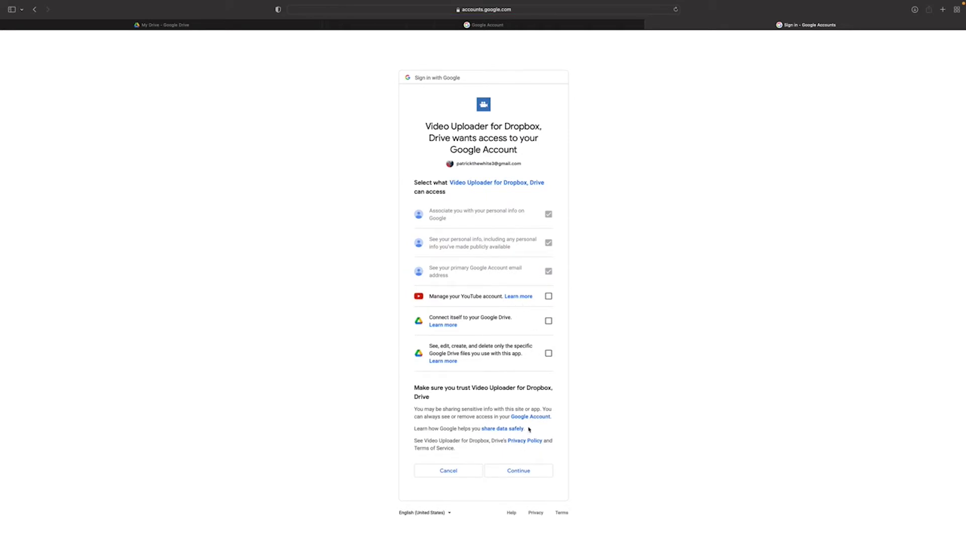
{"action": "left_click", "coordinate": [548, 296]}
{"action": "left_click", "coordinate": [514, 471]}
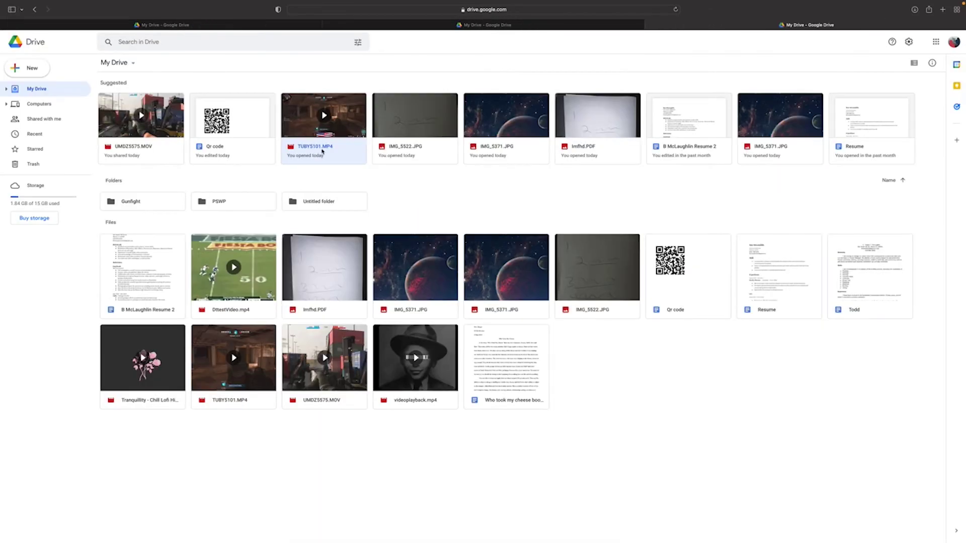
Open TUBY5101.MP4 with YouTube Uploader for Dropbox, Drive.
{"action": "left_click", "coordinate": [322, 150]}
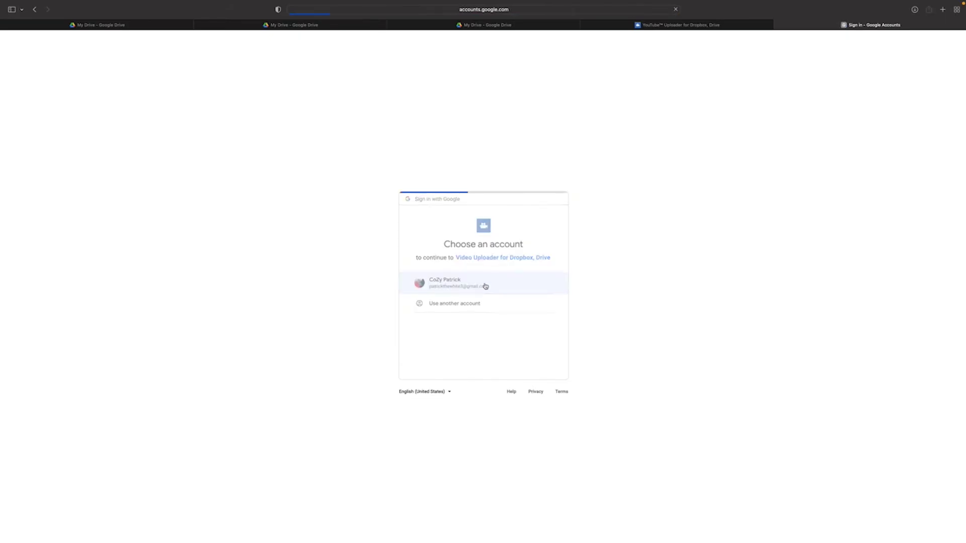
Choose the Google account and allow the uploader access to Drive.
{"action": "left_click", "coordinate": [517, 414]}
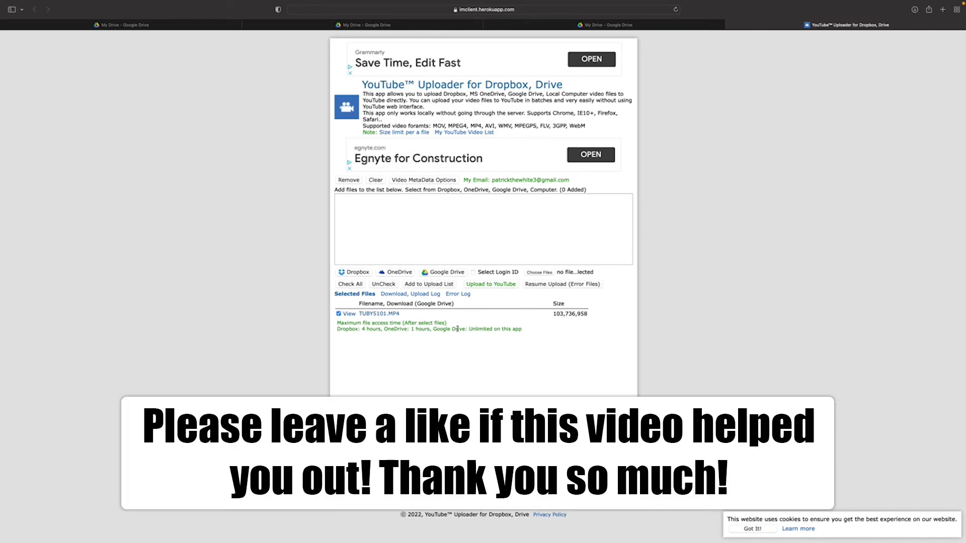
{"action": "left_click", "coordinate": [431, 273]}
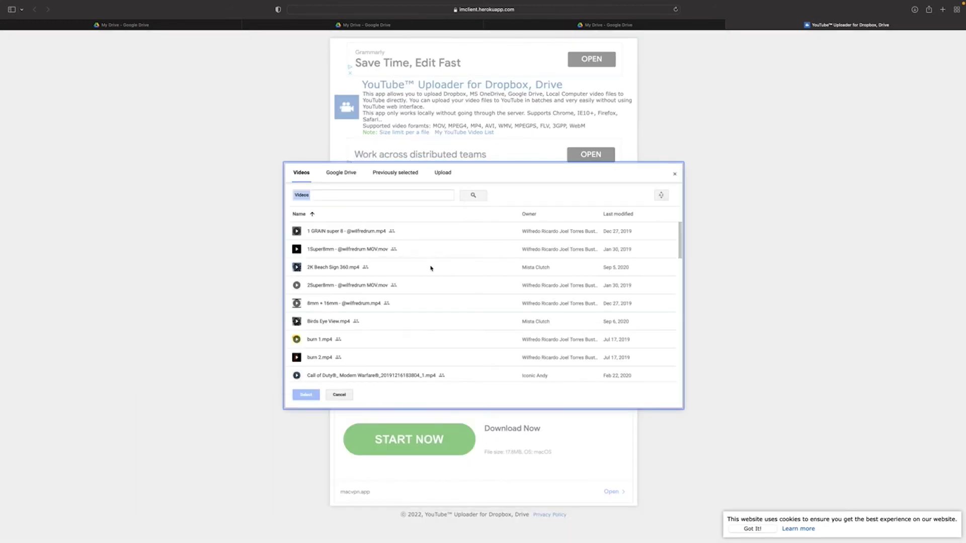
{"action": "scroll", "coordinate": [427, 268], "scroll_direction": "down", "scroll_amount": 1}
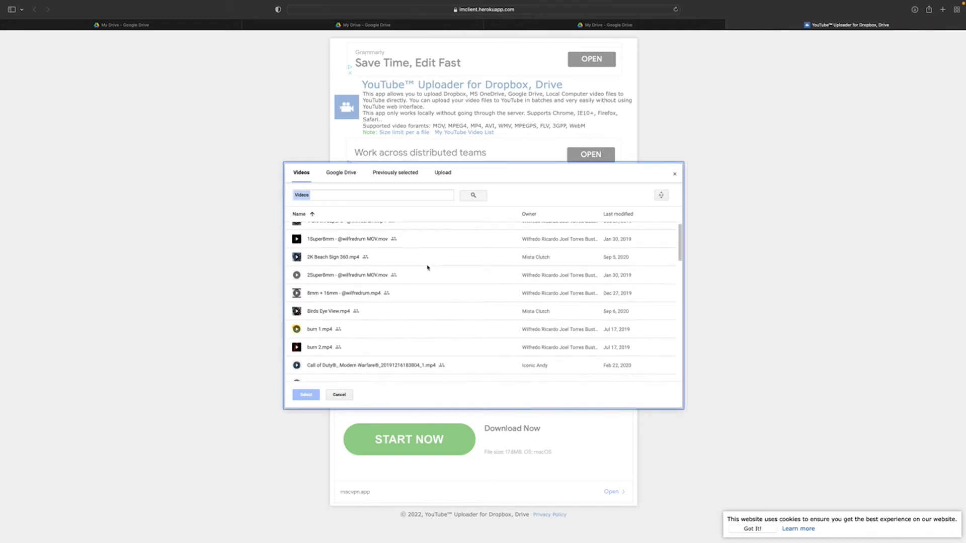
{"action": "scroll", "coordinate": [427, 268], "scroll_direction": "down", "scroll_amount": 1}
{"action": "scroll", "coordinate": [427, 268], "scroll_direction": "down", "scroll_amount": 1}
{"action": "scroll", "coordinate": [428, 267], "scroll_direction": "down", "scroll_amount": 1}
{"action": "scroll", "coordinate": [427, 267], "scroll_direction": "down", "scroll_amount": 1}
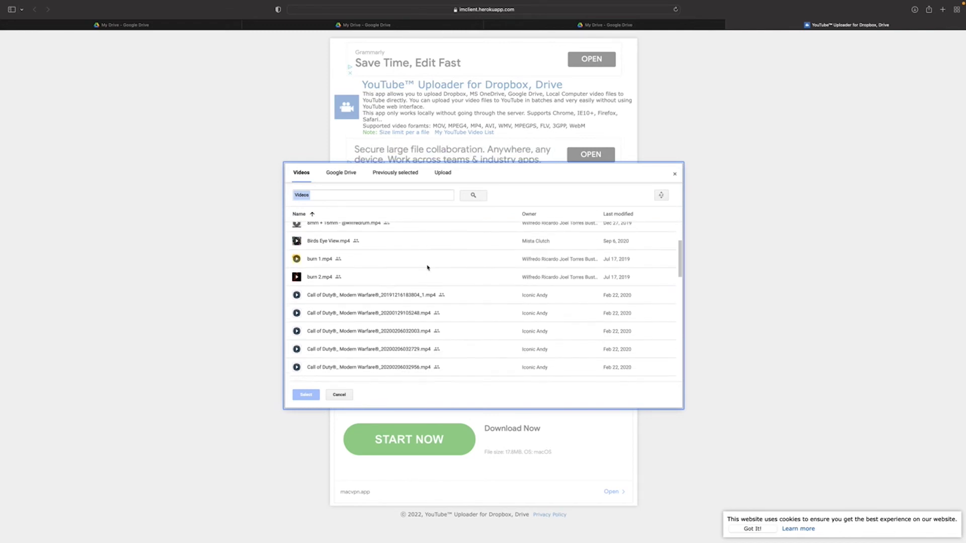
{"action": "left_click", "coordinate": [421, 295]}
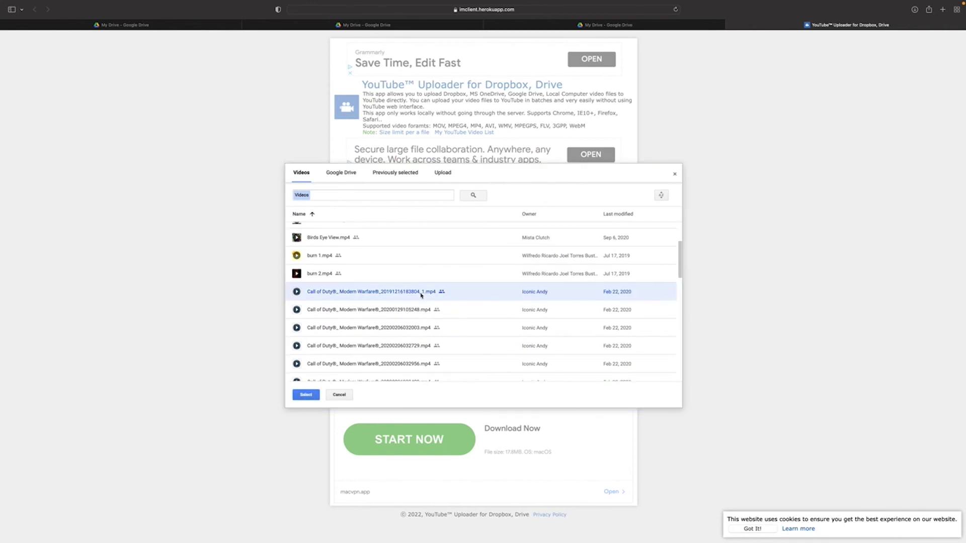
{"action": "left_click", "coordinate": [306, 395]}
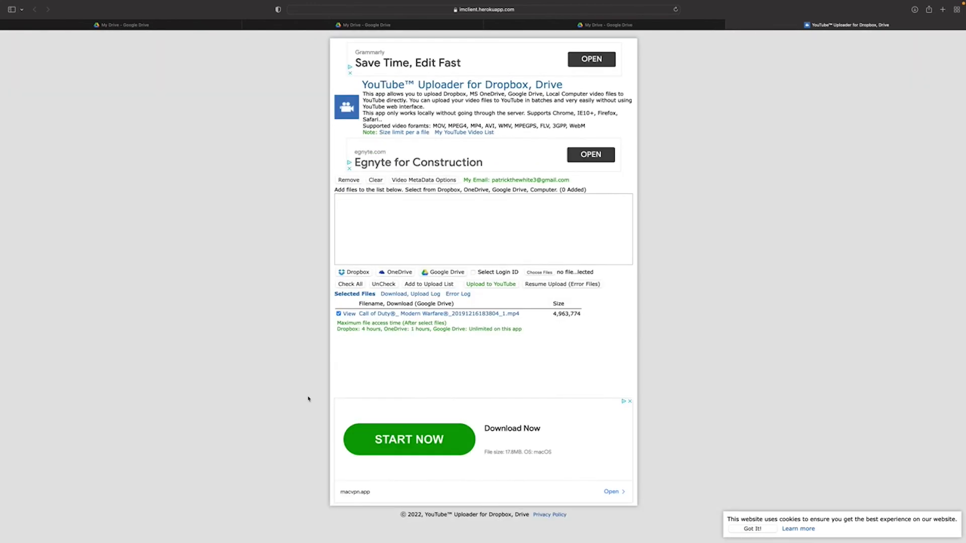